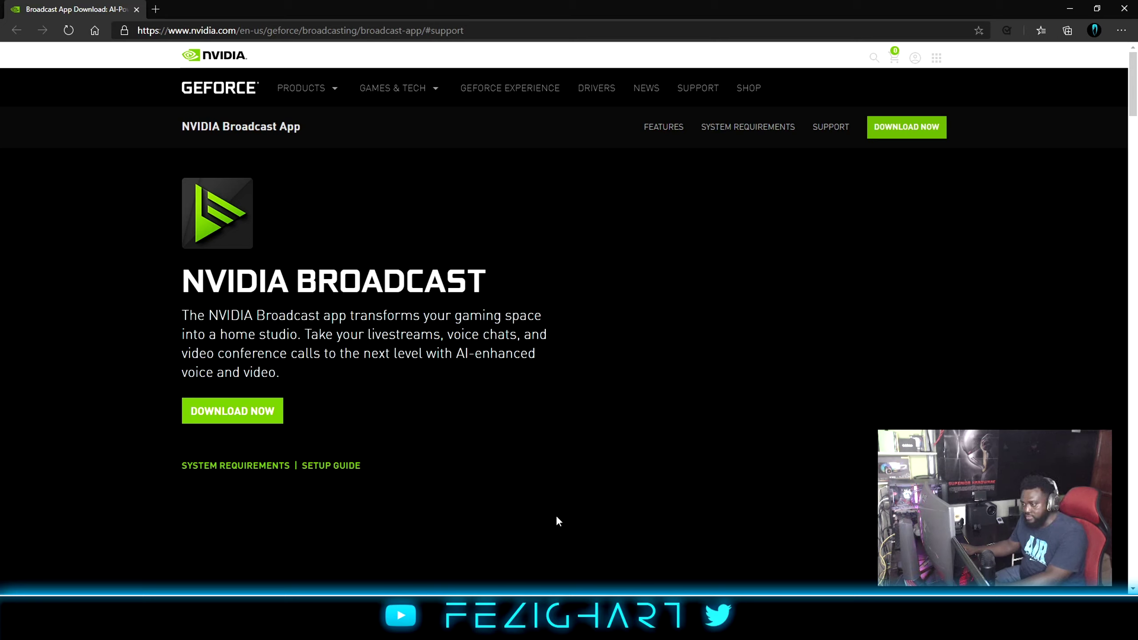
Jump to the download section showing version 1.0.0.30 and the driver 456.38 requirement
{"action": "left_click", "coordinate": [255, 472]}
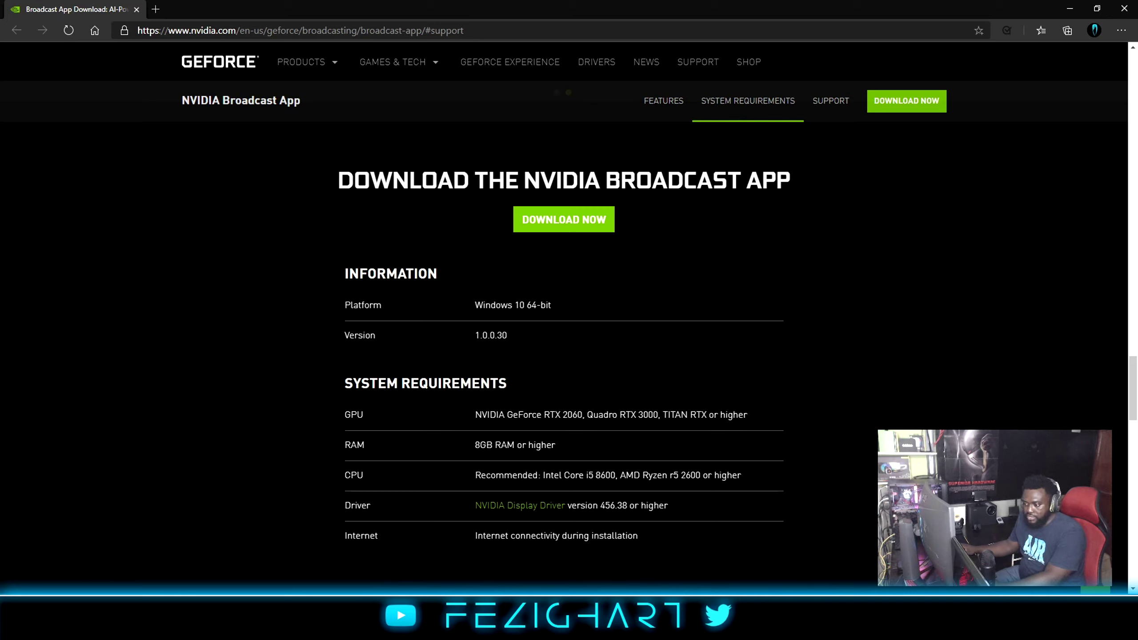
{"action": "right_click", "coordinate": [116, 621]}
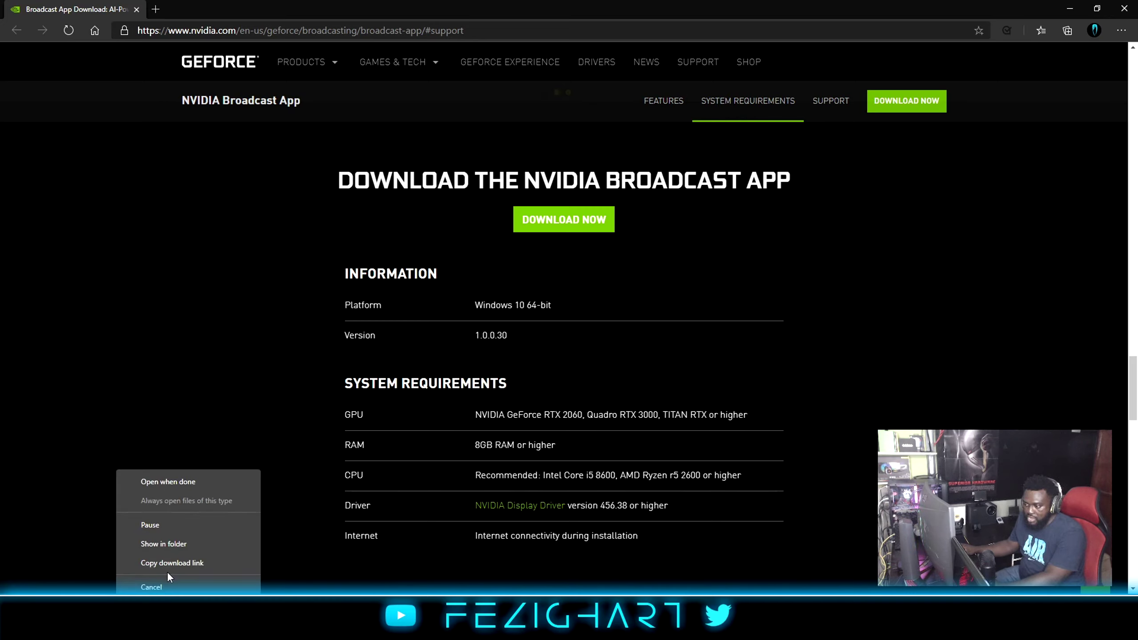
{"action": "left_click", "coordinate": [169, 586]}
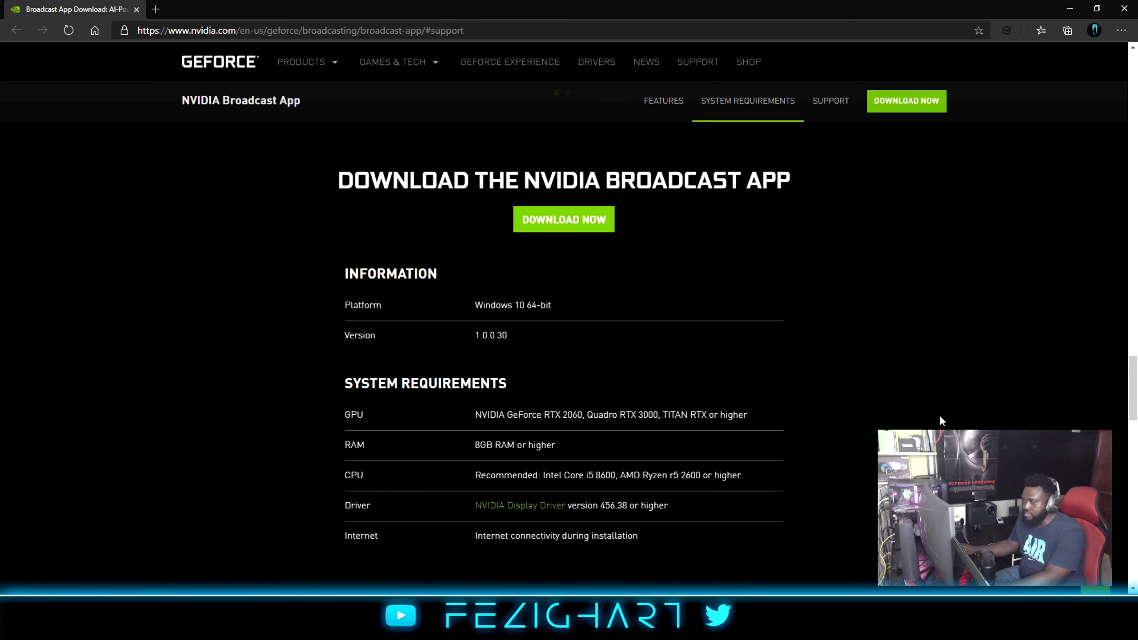
{"action": "left_click", "coordinate": [1066, 11]}
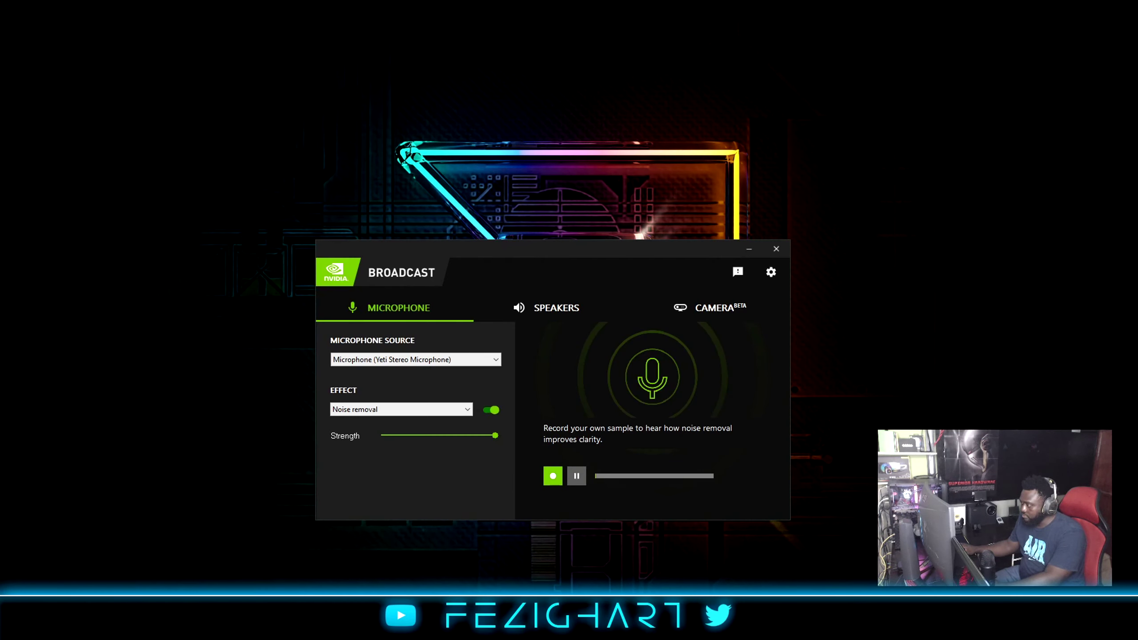
Move the NVIDIA Broadcast window higher up the screen, showing the Yeti microphone settings
{"action": "mouse_move", "coordinate": [630, 244]}
{"action": "left_mouse_down"}
{"action": "mouse_move", "coordinate": [634, 131]}
{"action": "mouse_move", "coordinate": [669, 132]}
{"action": "mouse_move", "coordinate": [661, 153]}
{"action": "left_mouse_up"}
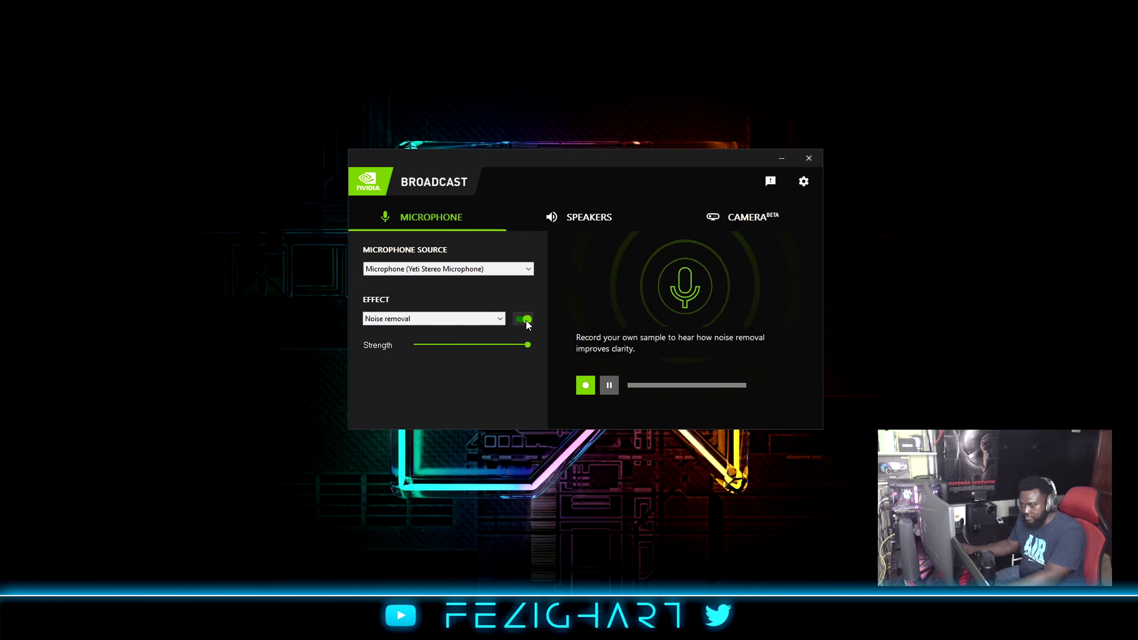
Nudge the Yeti microphone's Noise removal strength slider slightly lower
{"action": "mouse_move", "coordinate": [528, 344]}
{"action": "left_mouse_down"}
{"action": "mouse_move", "coordinate": [409, 348]}
{"action": "mouse_move", "coordinate": [526, 346]}
{"action": "left_mouse_up"}
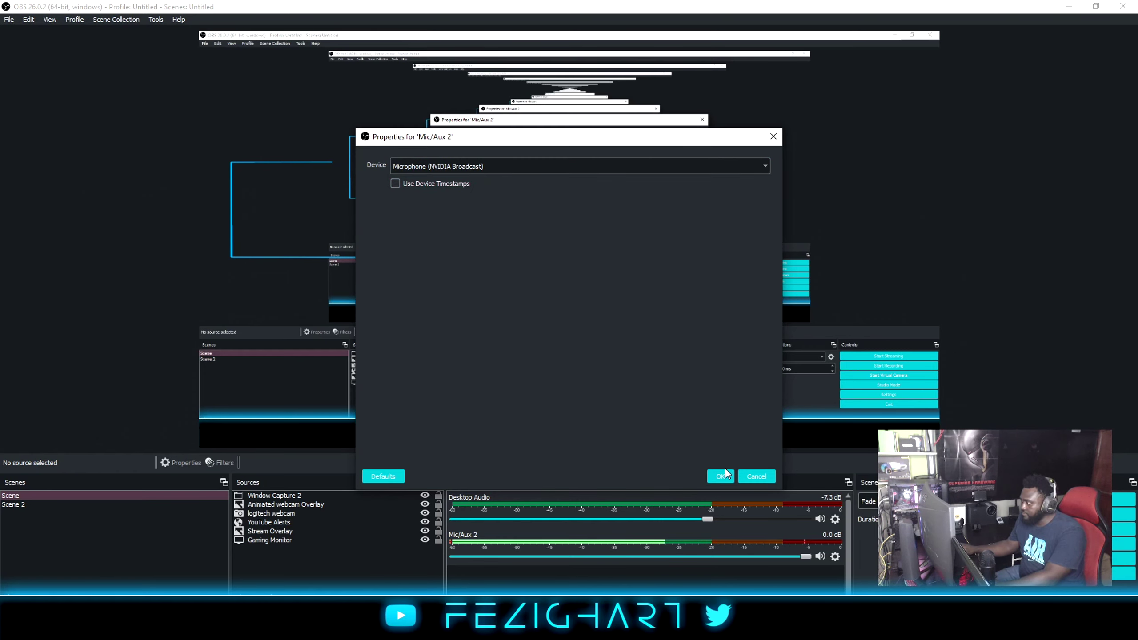
{"action": "left_click", "coordinate": [723, 475]}
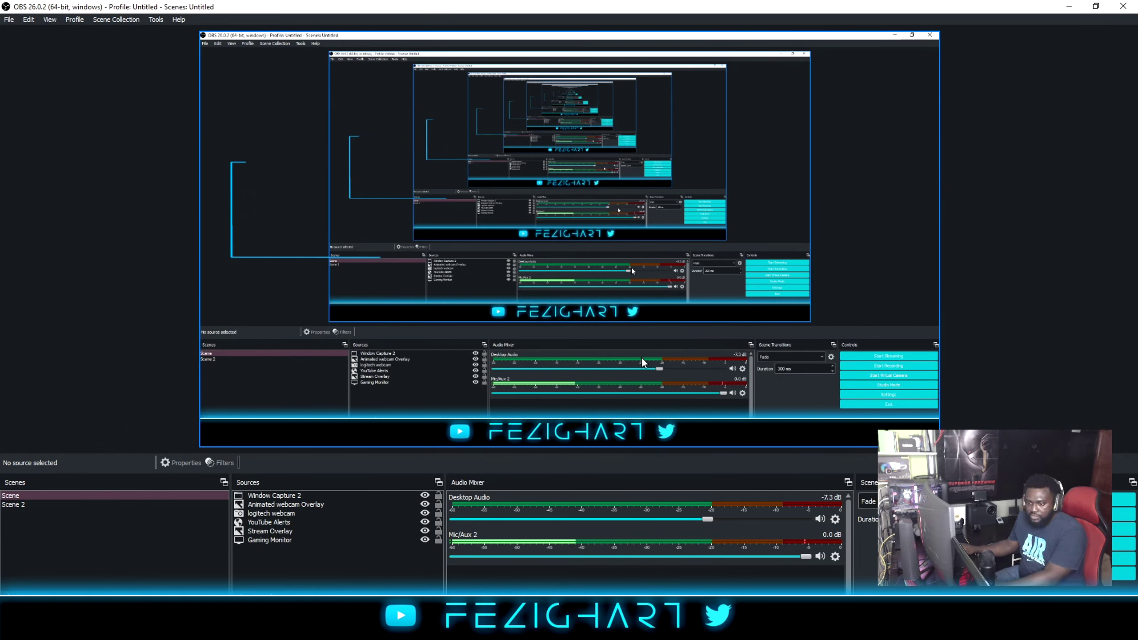